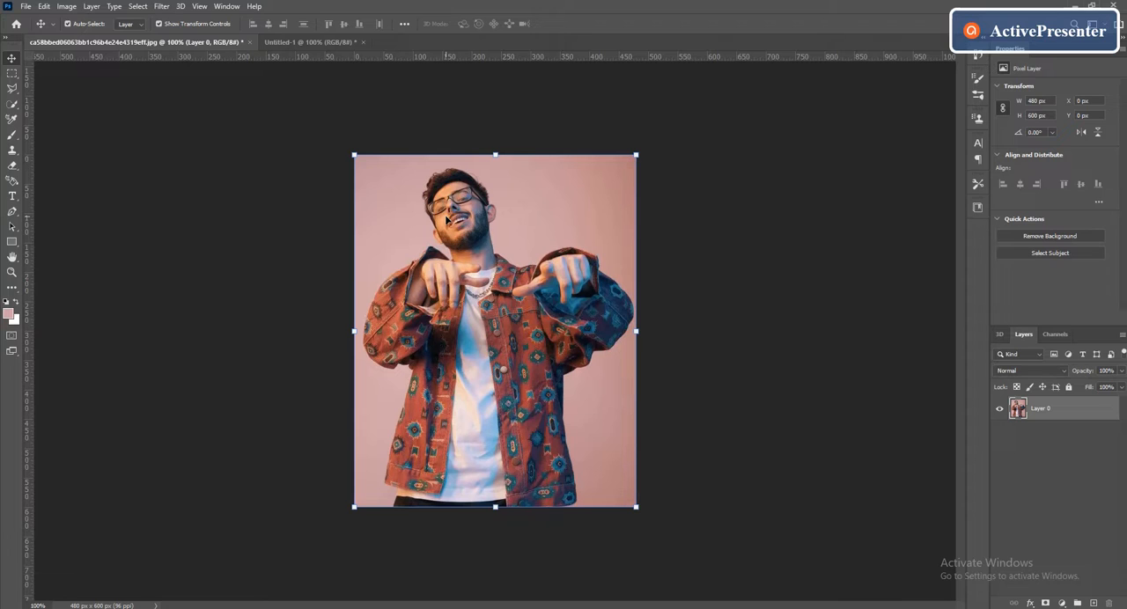
- Place the portrait photo in the Untitled-1 document and scale it to fill the full canvas height
mouse_move(472, 344)
left_mouse_down()
mouse_move(263, 60)
mouse_move(281, 44)
mouse_move(332, 99)
mouse_move(453, 370)
mouse_move(477, 343)
left_mouse_up()
left_click_drag(616, 517, 648, 538)
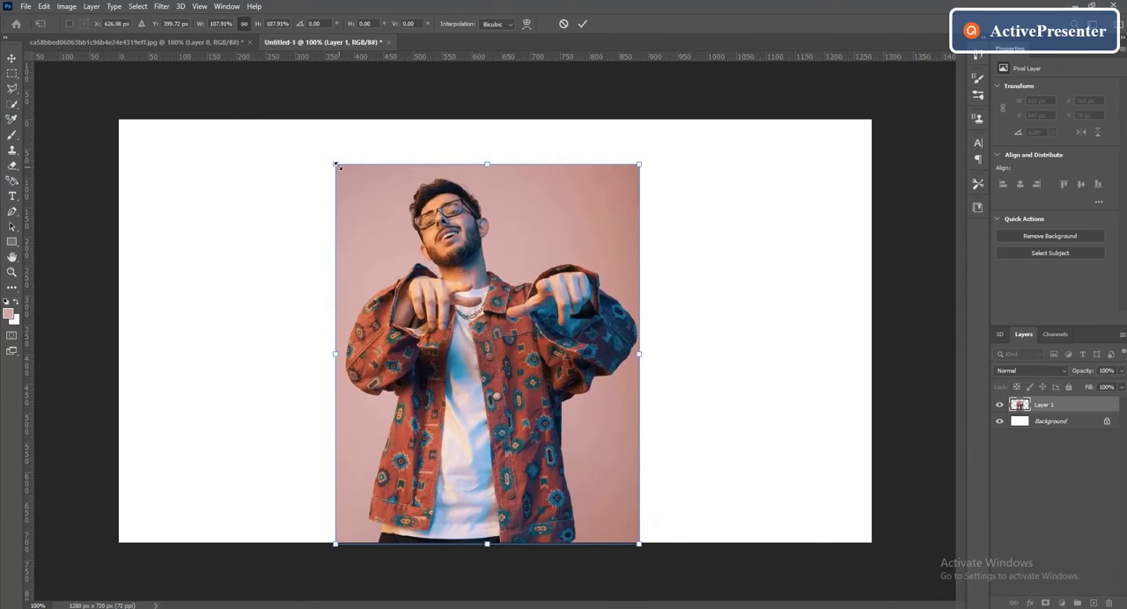
left_click_drag(337, 166, 317, 120)
left_click(582, 24)
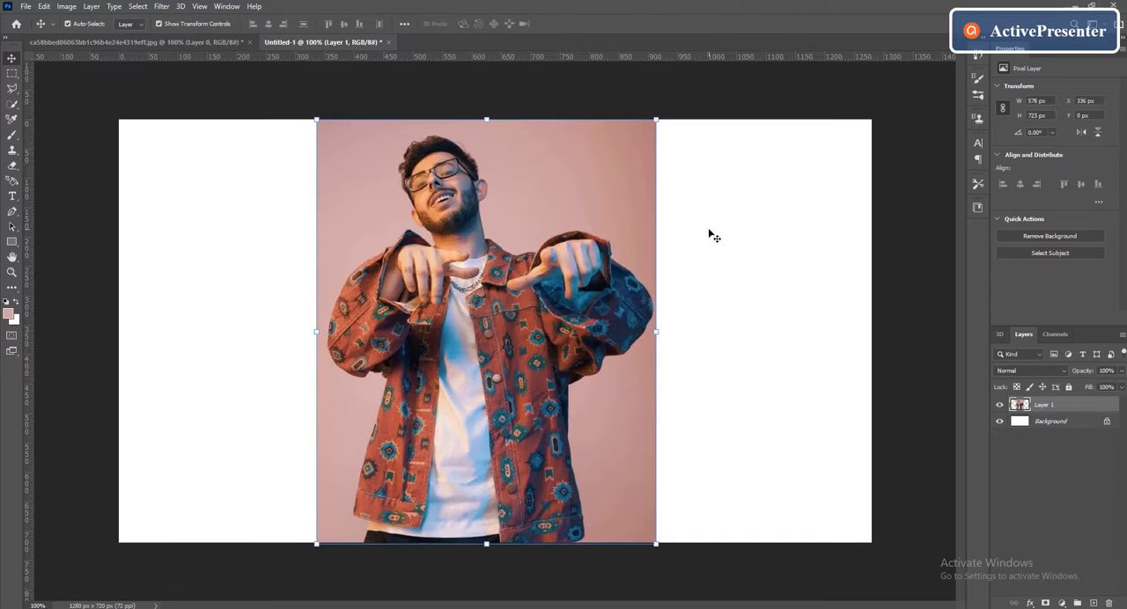
left_click(711, 234)
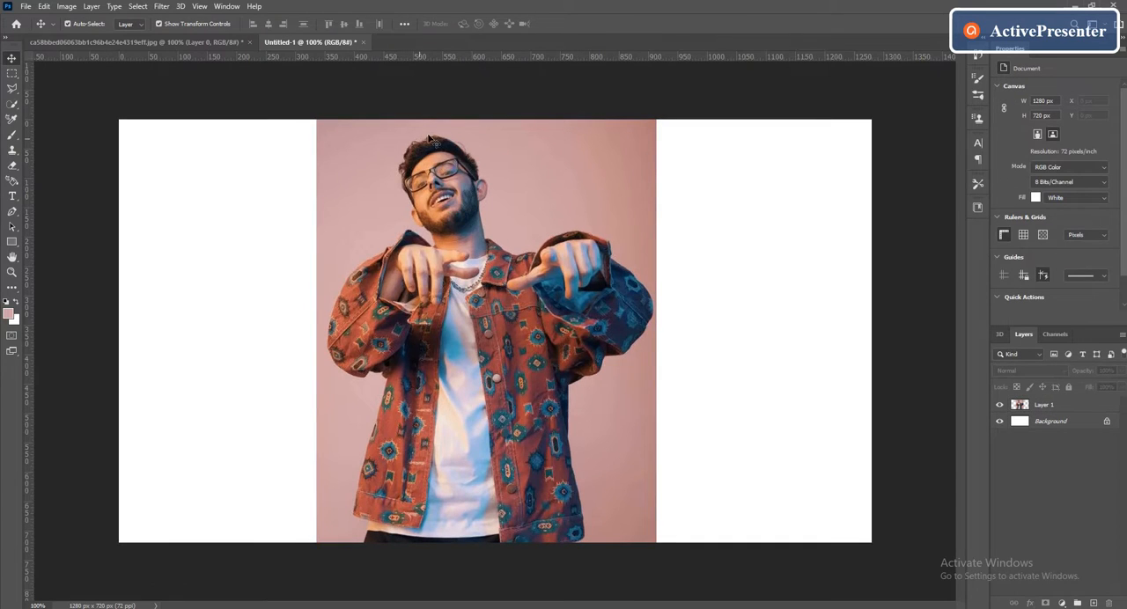
- Set the foreground color to dusty pink #b57e7b and select the man on Layer 1 using Select Subject
left_click(9, 314)
left_click(1055, 405)
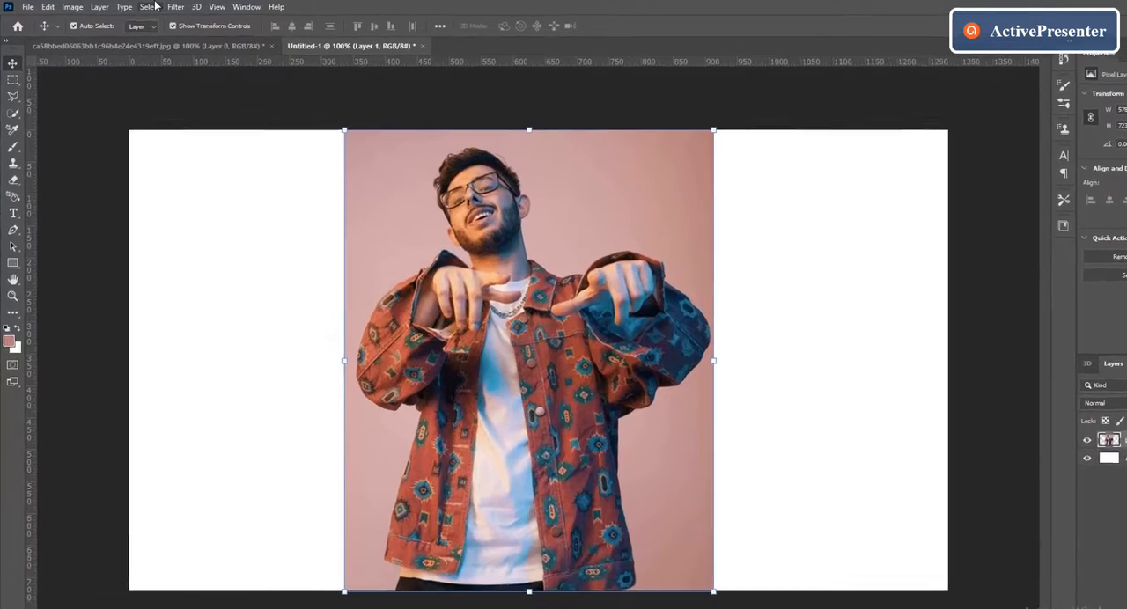
left_click(139, 6)
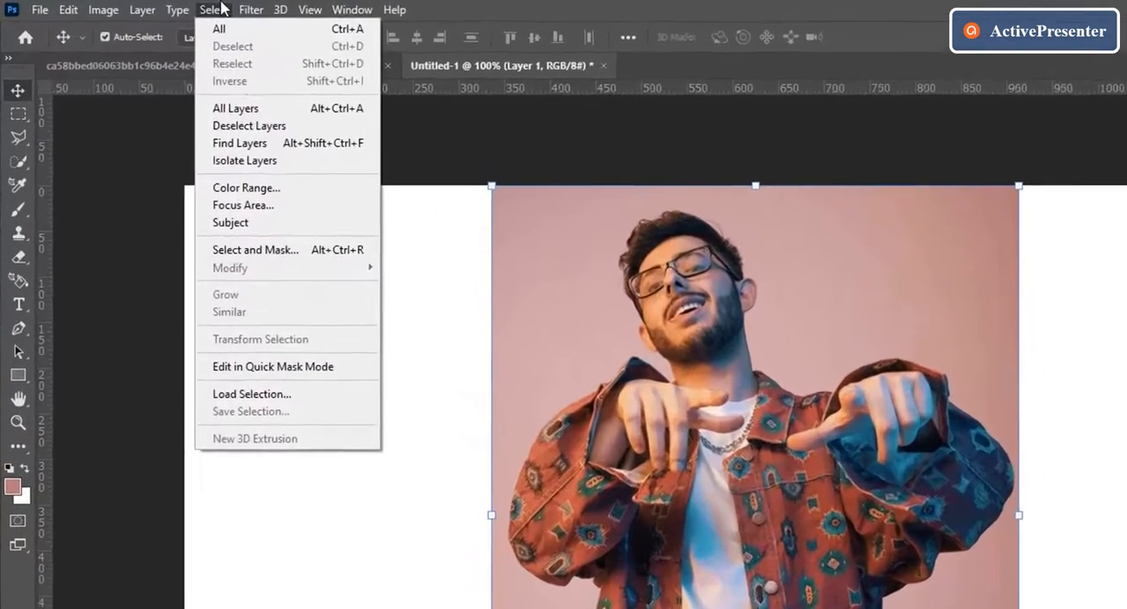
left_click(240, 231)
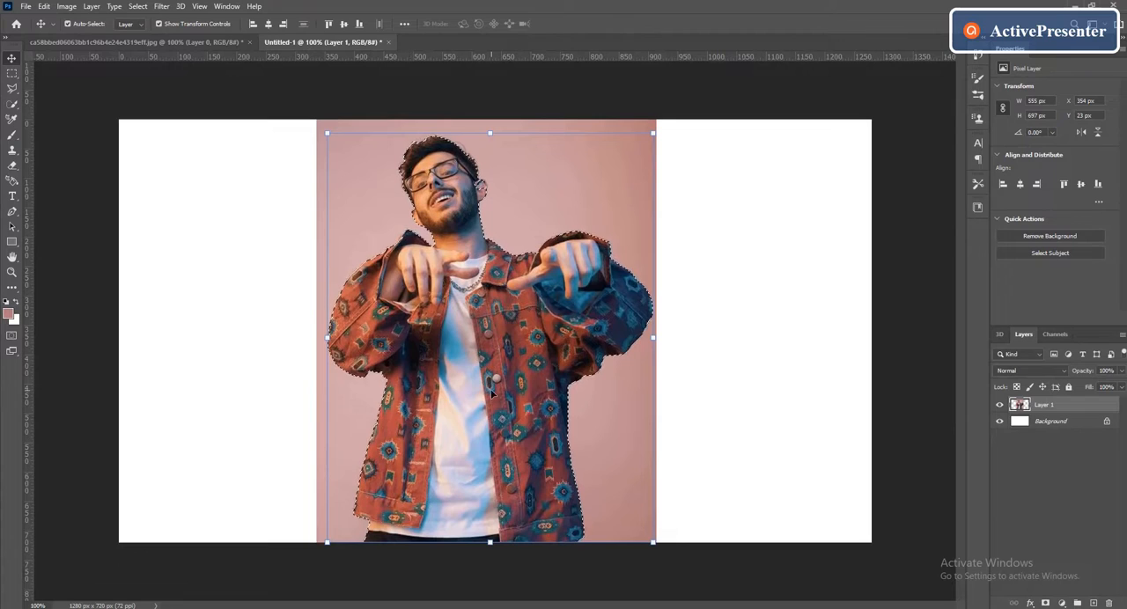
- Add the missing part of the man's ear with Quick Selection and mask Layer 1 to the selection
left_click(12, 104)
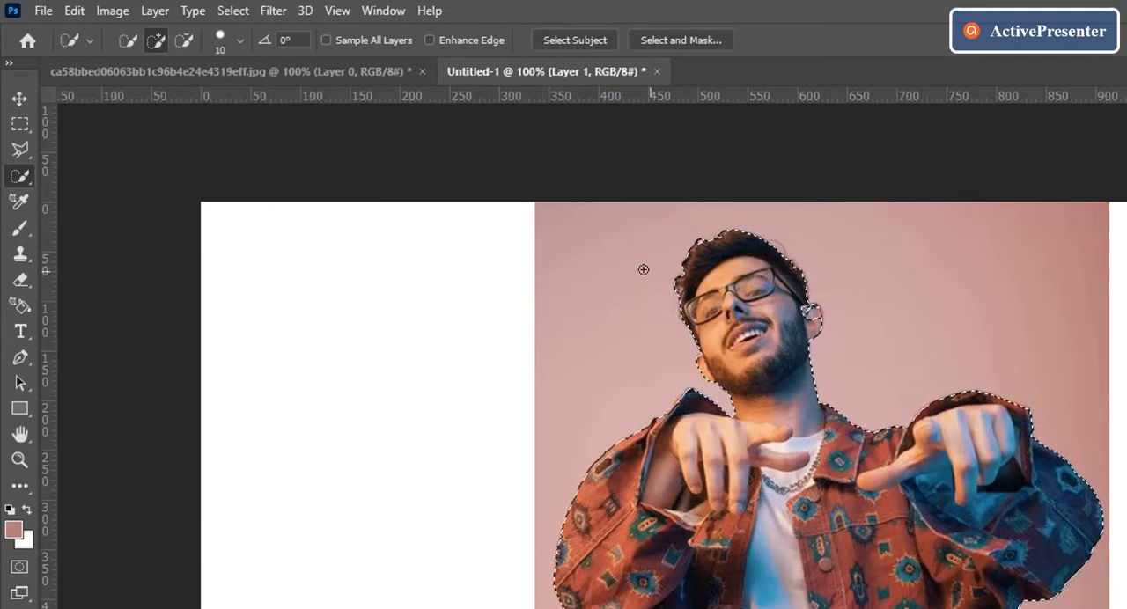
key("ctrl+plus")
scroll(808, 316, "up", 3)
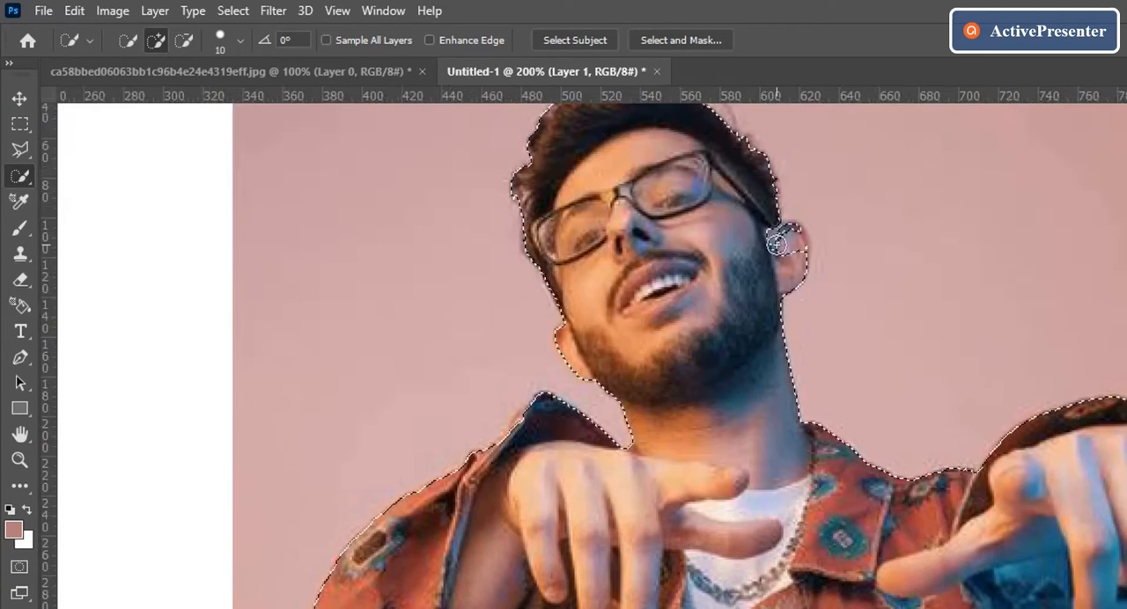
left_click_drag(775, 246, 787, 242)
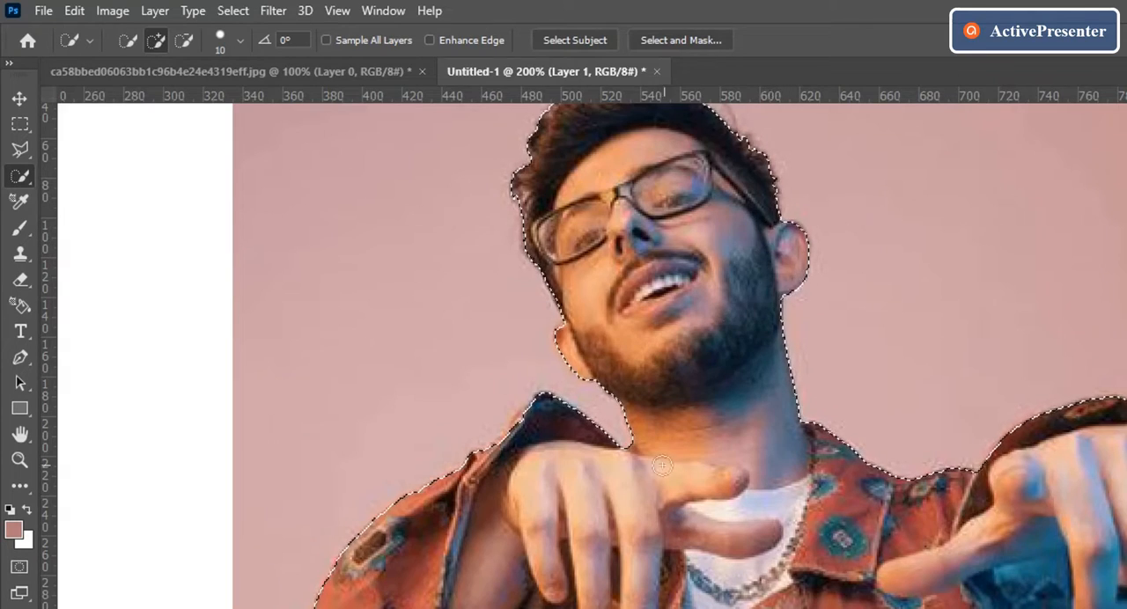
key("ctrl+minus")
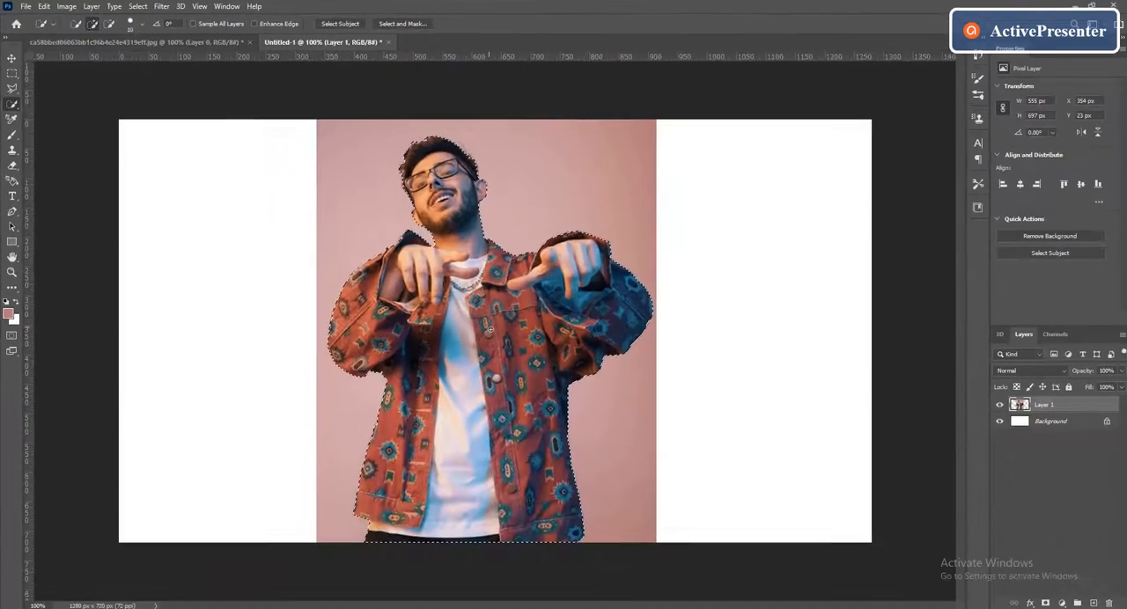
key("v")
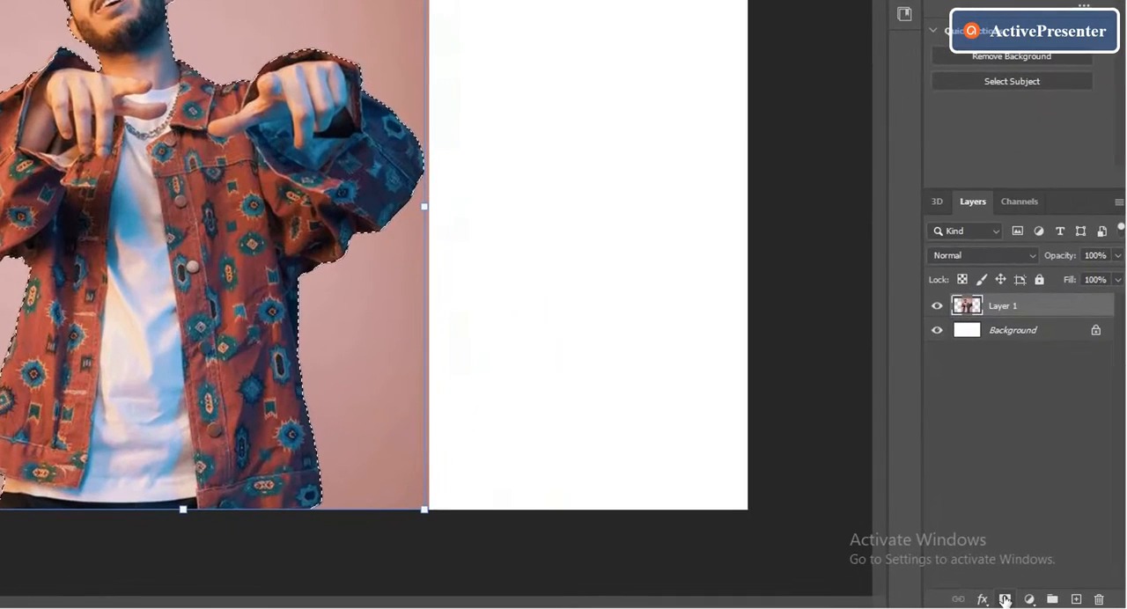
left_click(1005, 599)
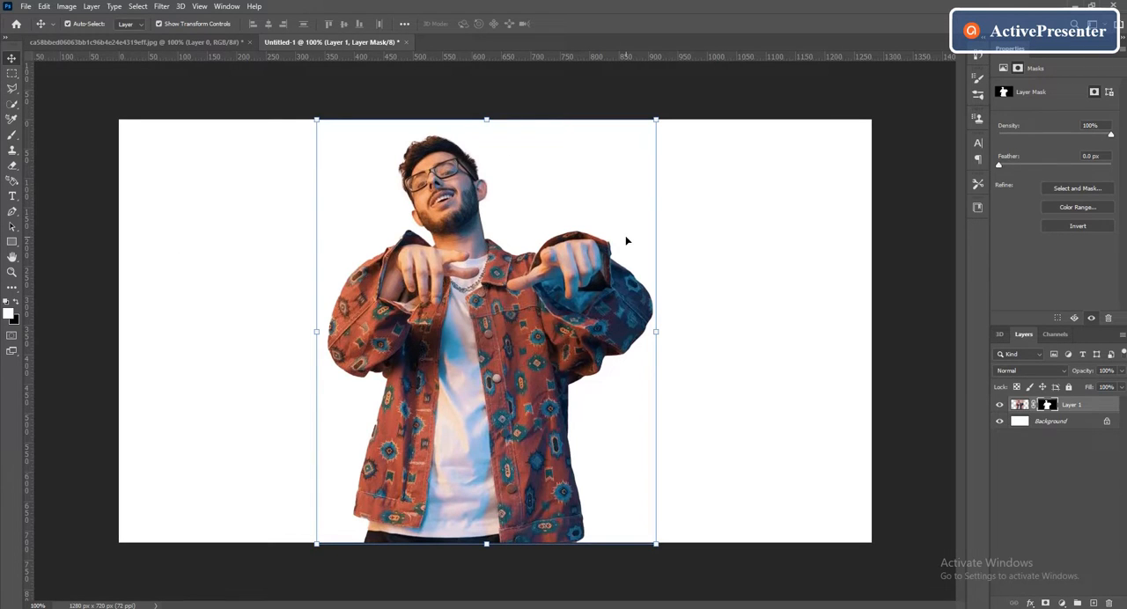
- Add a Solid Color fill layer in dusty pink #b57e7b directly above the Background layer
left_click(1056, 424)
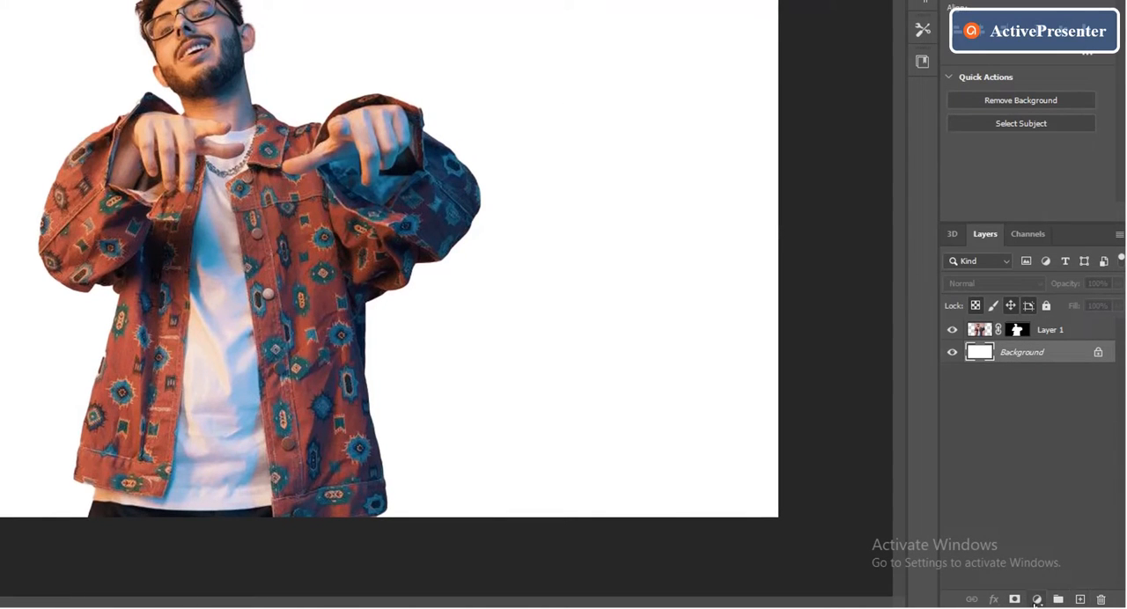
left_click(1036, 601)
left_click(1035, 321)
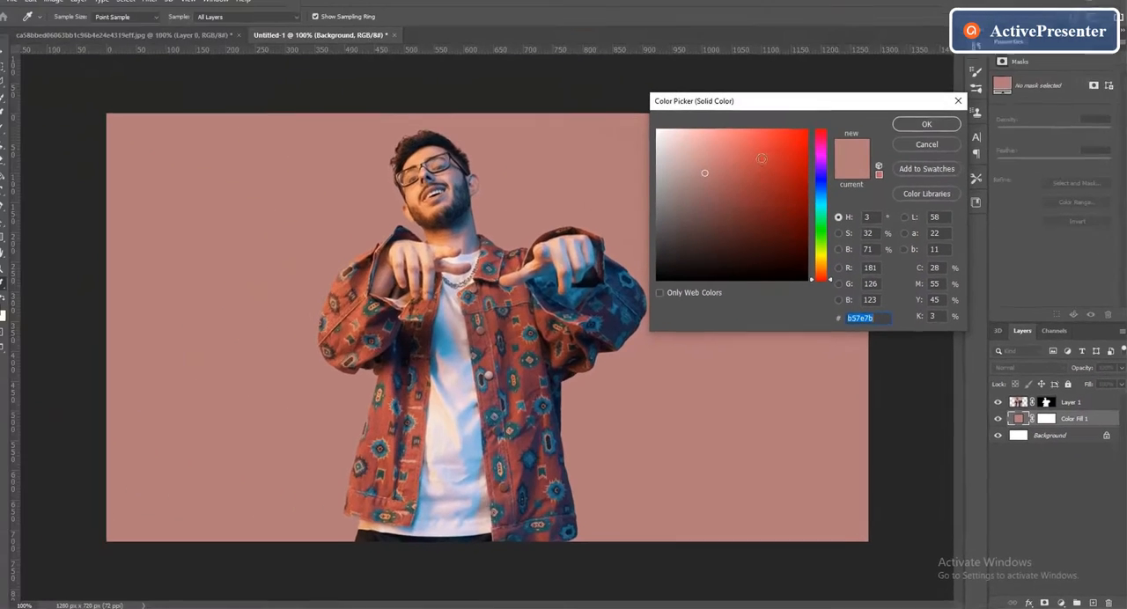
left_click(928, 130)
key("v")
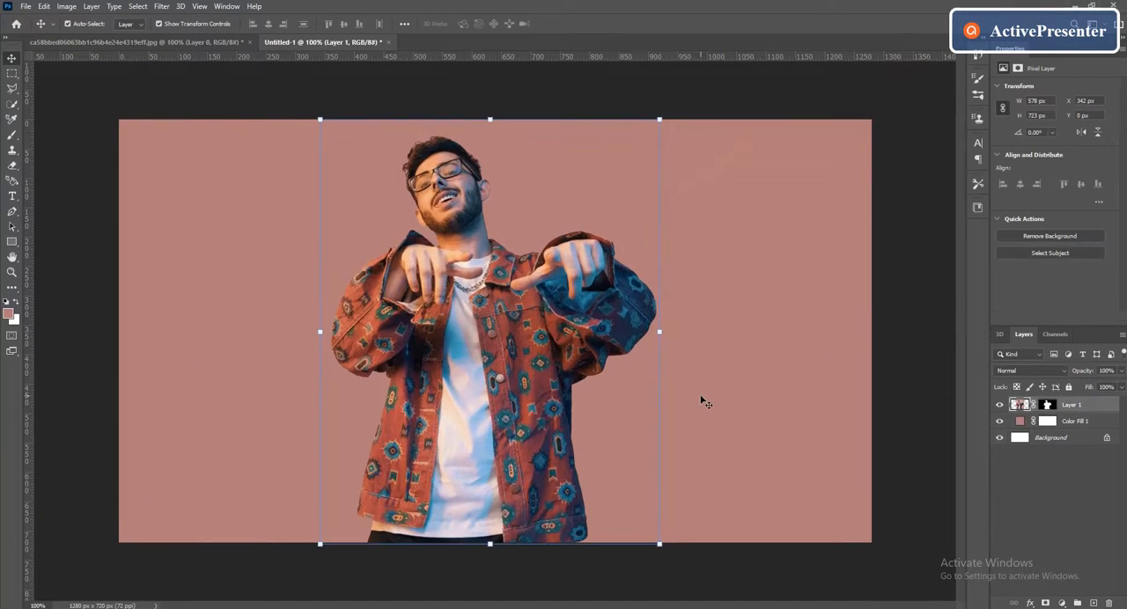
- Add the white 24 pt text "CARRYMINATI" in a text box above Layer 1, beside the man's arm
left_click(1088, 408)
left_click(13, 197)
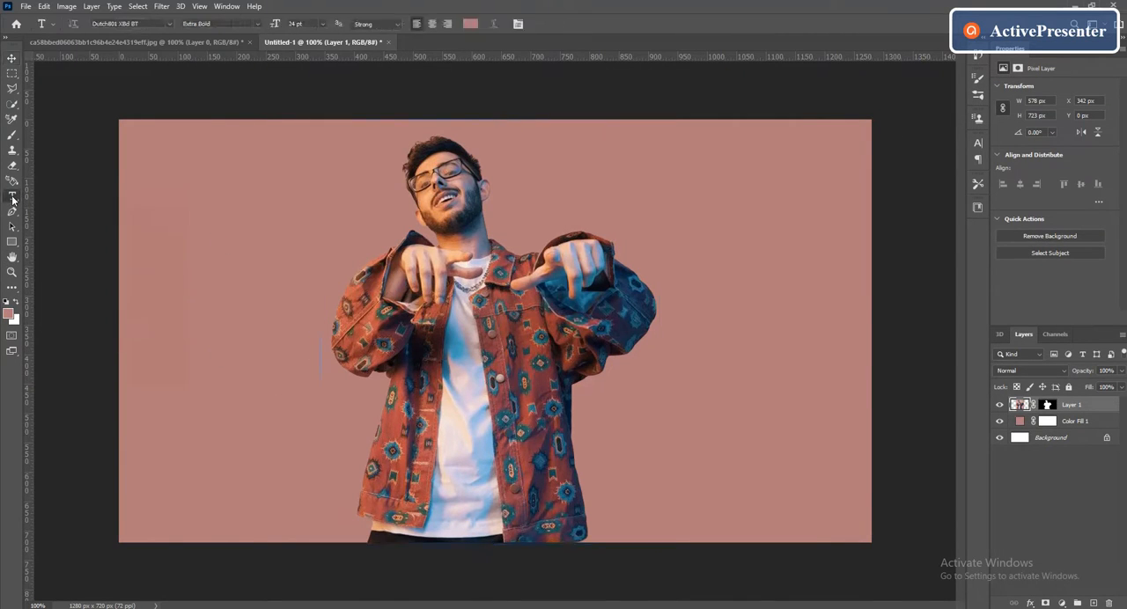
left_click_drag(256, 309, 355, 331)
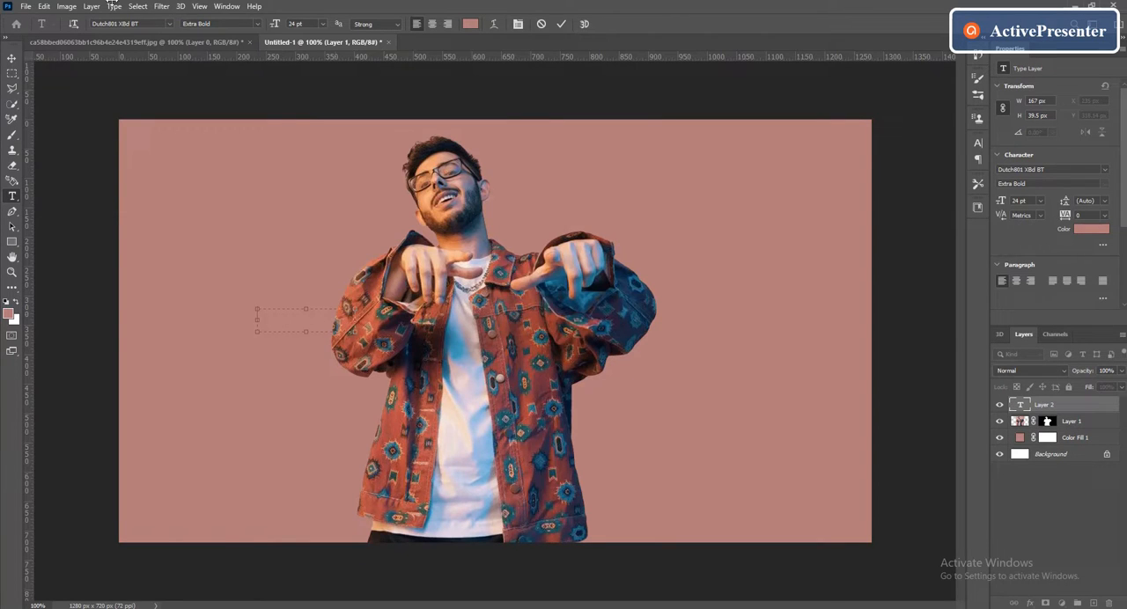
left_click(470, 24)
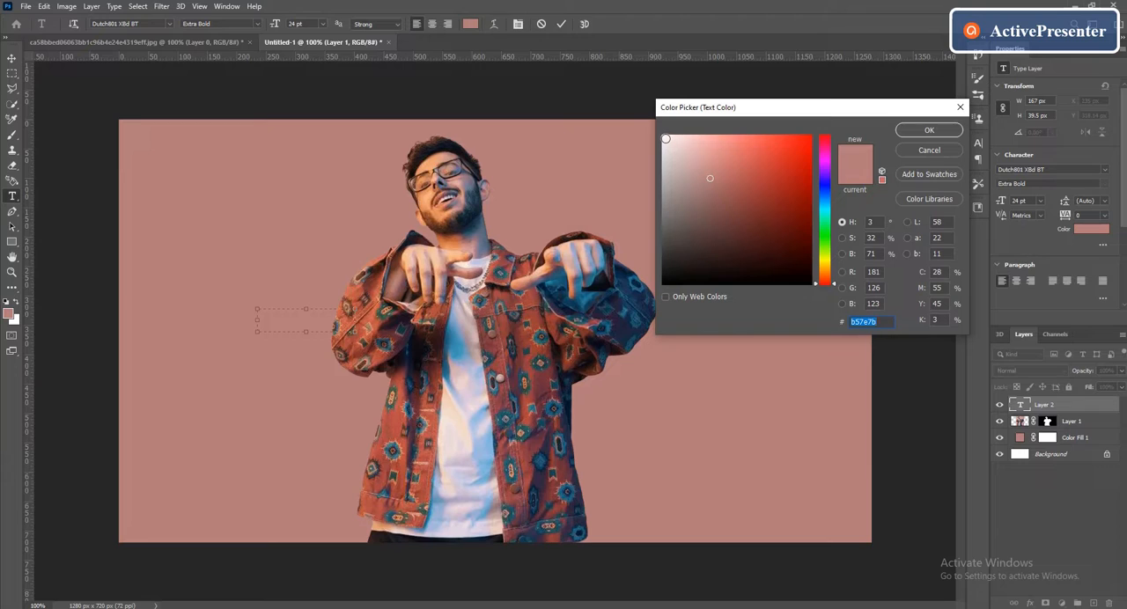
left_click(666, 139)
left_click(927, 131)
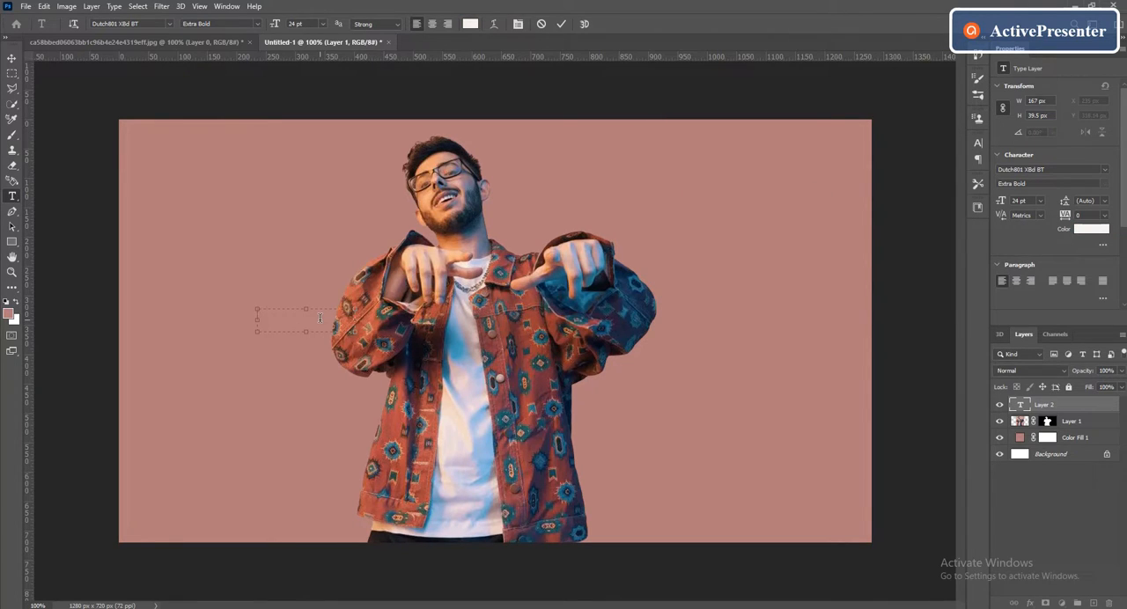
type("CARRYMIN")
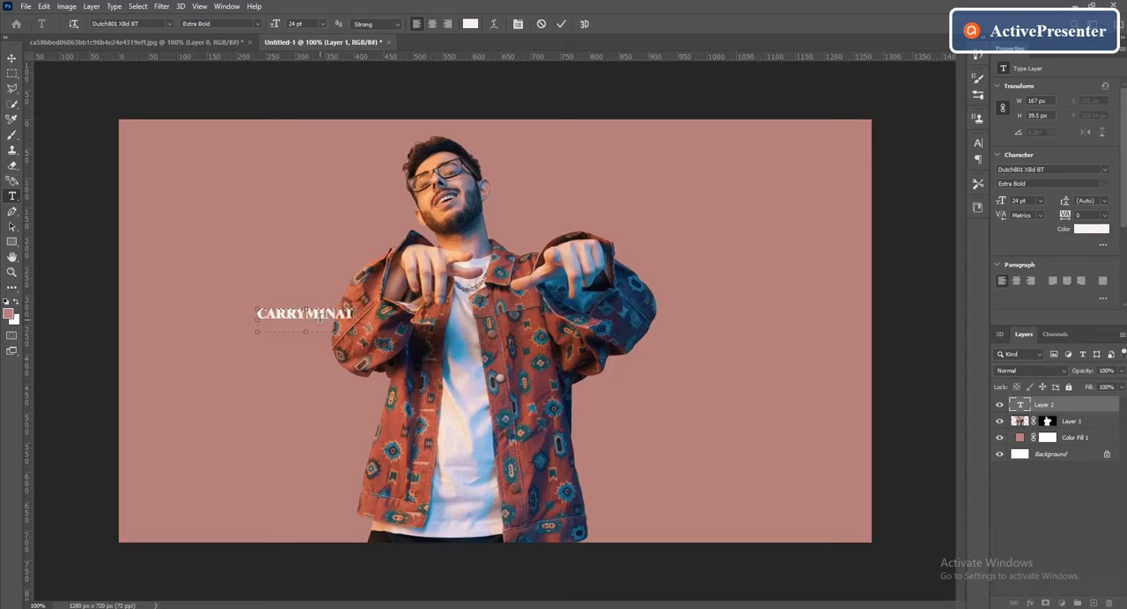
type("ATI")
left_click(561, 24)
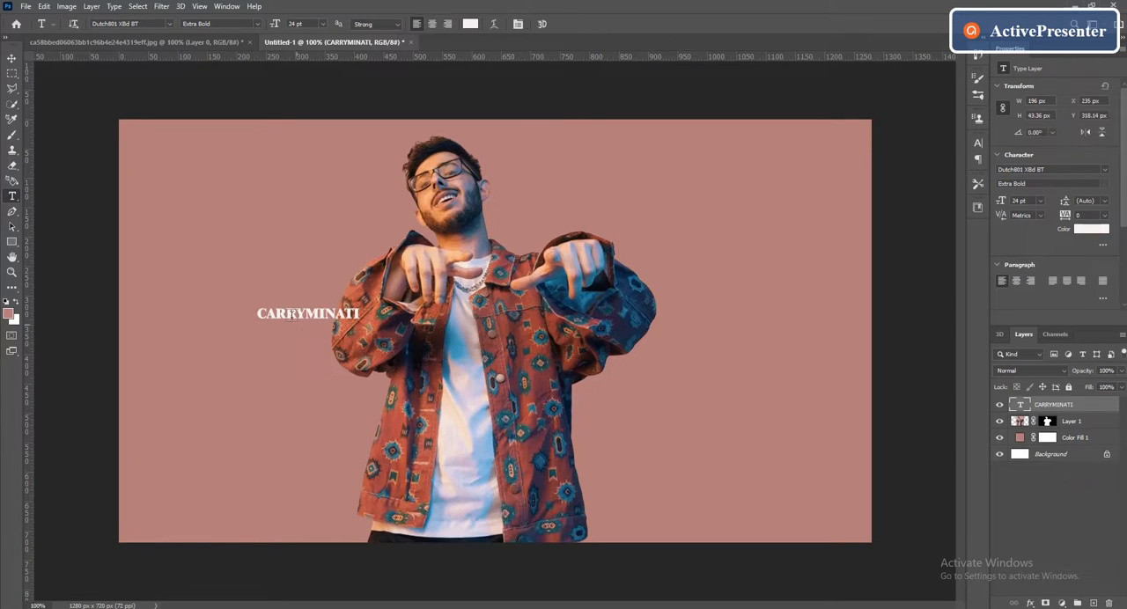
- Enlarge the CARRYMINATI text to span nearly the canvas width and rotate it about -16° so it rises diagonally across the man
key("ctrl+t")
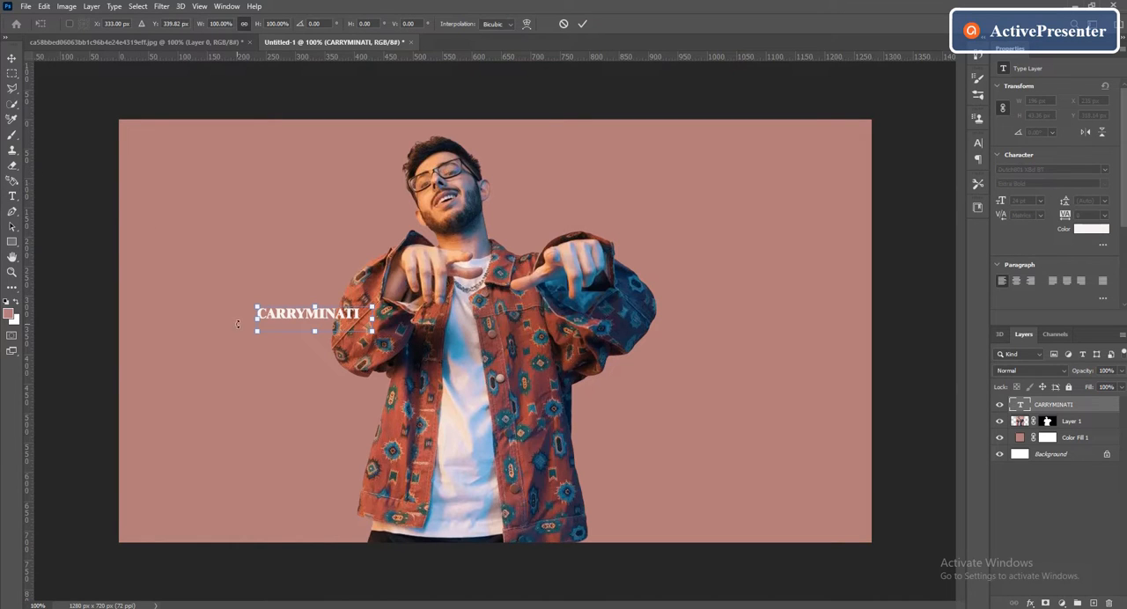
left_click_drag(369, 330, 836, 433)
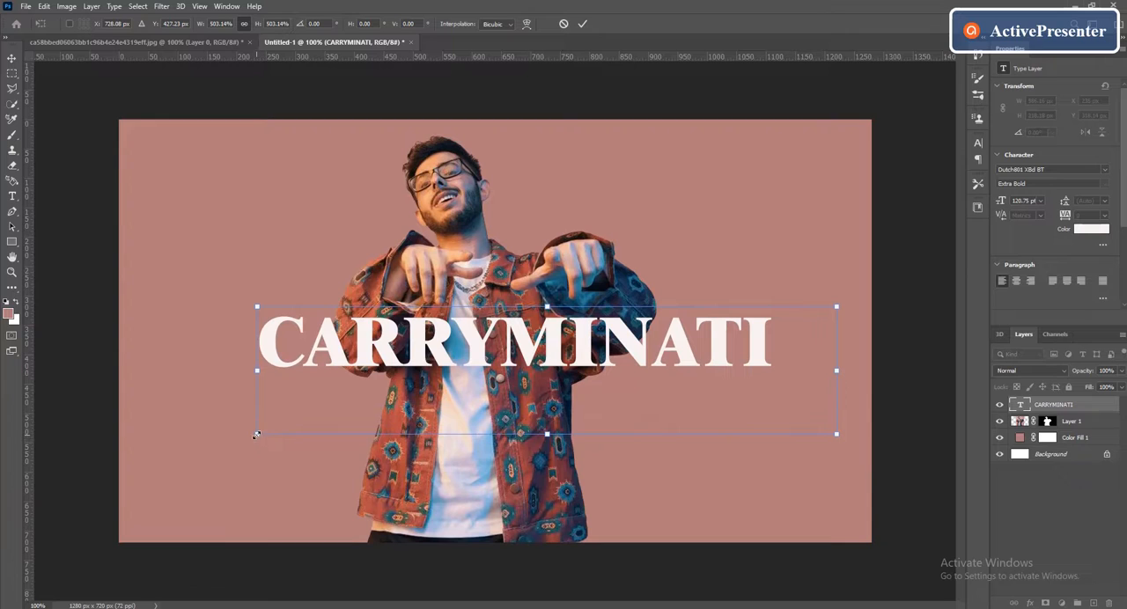
left_click_drag(256, 435, 221, 420)
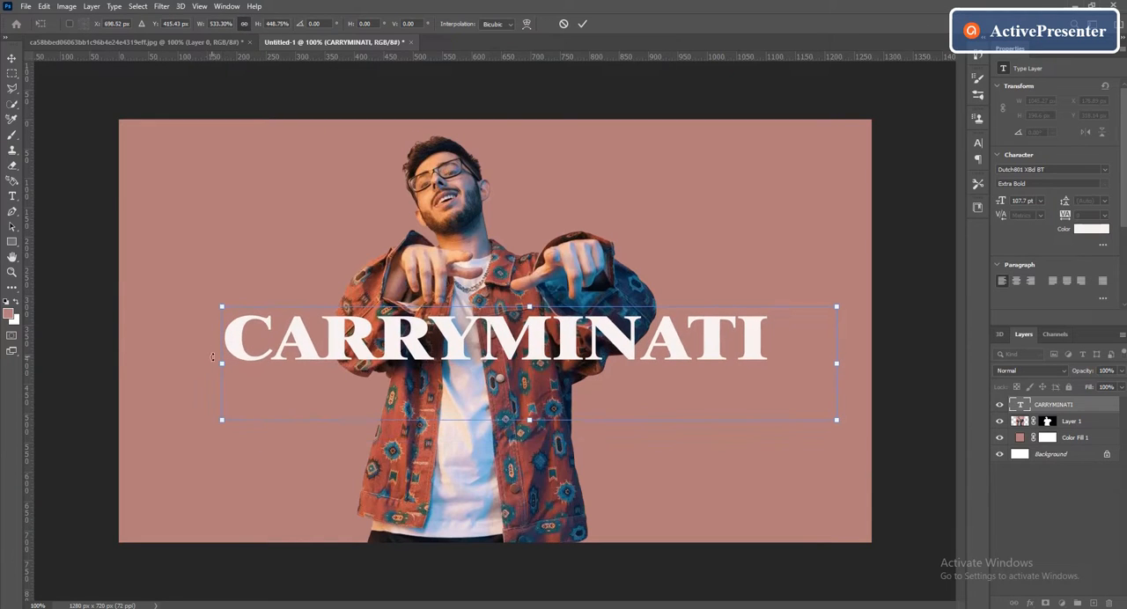
left_click_drag(212, 356, 192, 356)
left_click_drag(809, 476, 833, 390)
left_click_drag(528, 374, 536, 367)
left_click_drag(237, 499, 167, 535)
left_click_drag(814, 213, 918, 162)
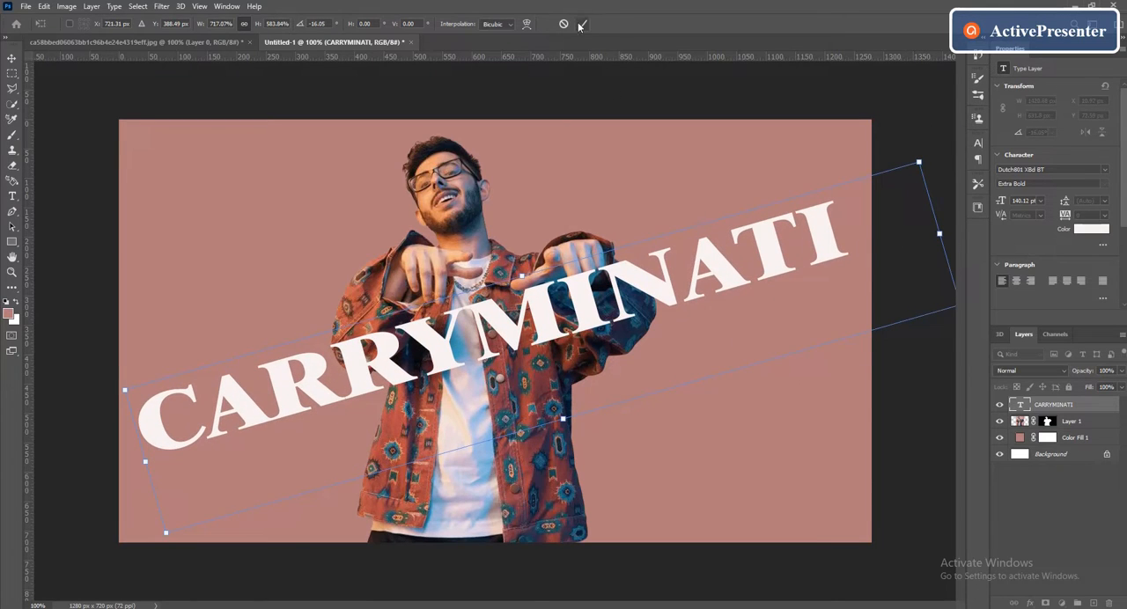
left_click(582, 24)
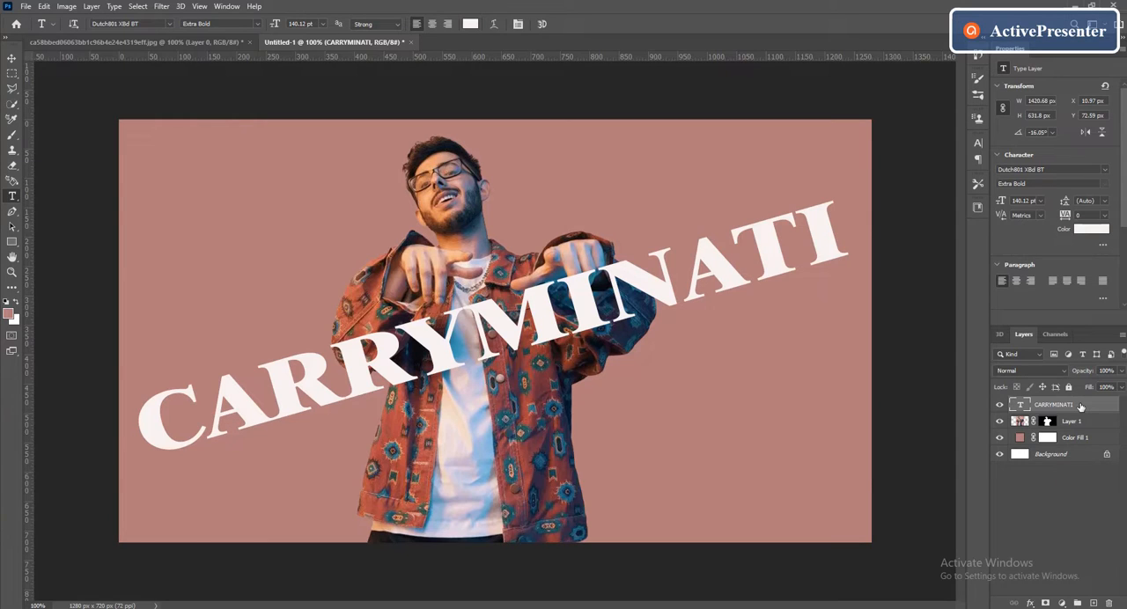
- Duplicate the CARRYMINATI text layer and convert the copy to a shape
left_click_drag(1081, 406, 1093, 603)
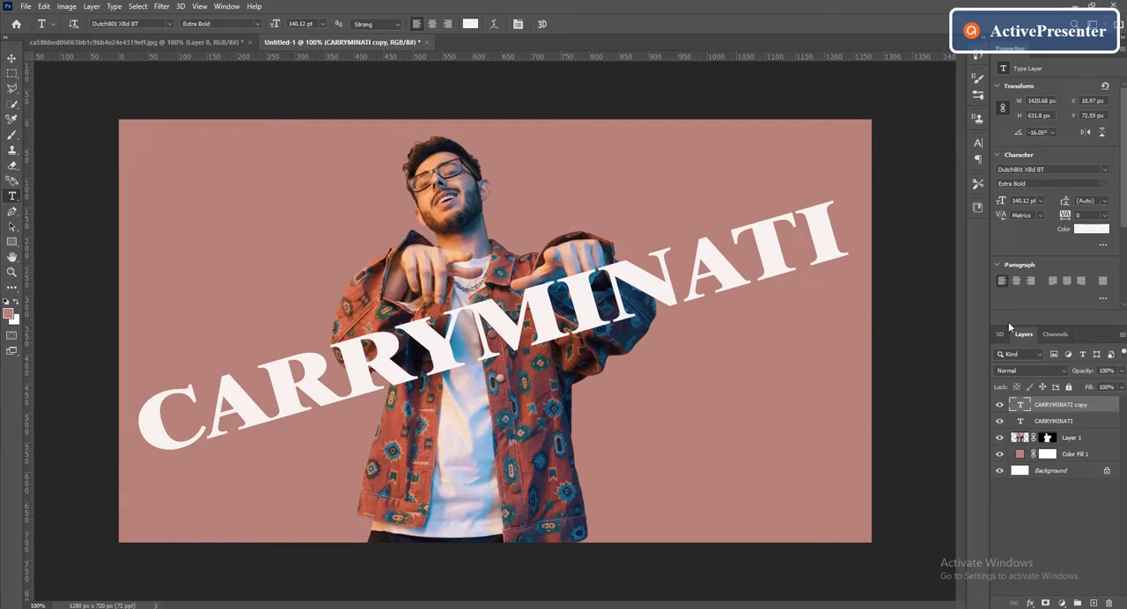
right_click(1058, 407)
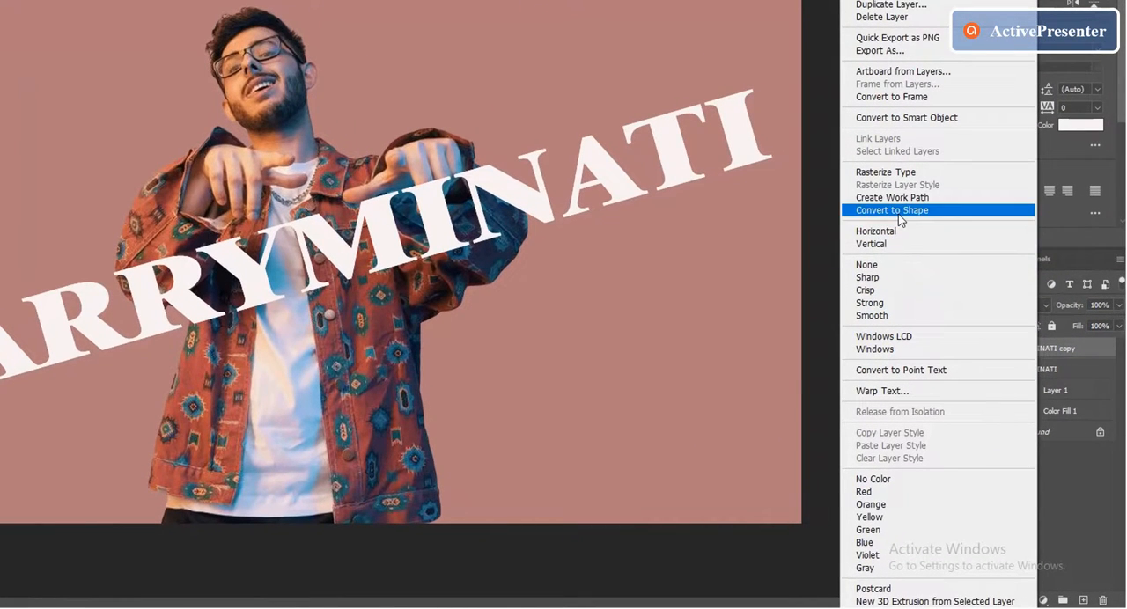
left_click(897, 211)
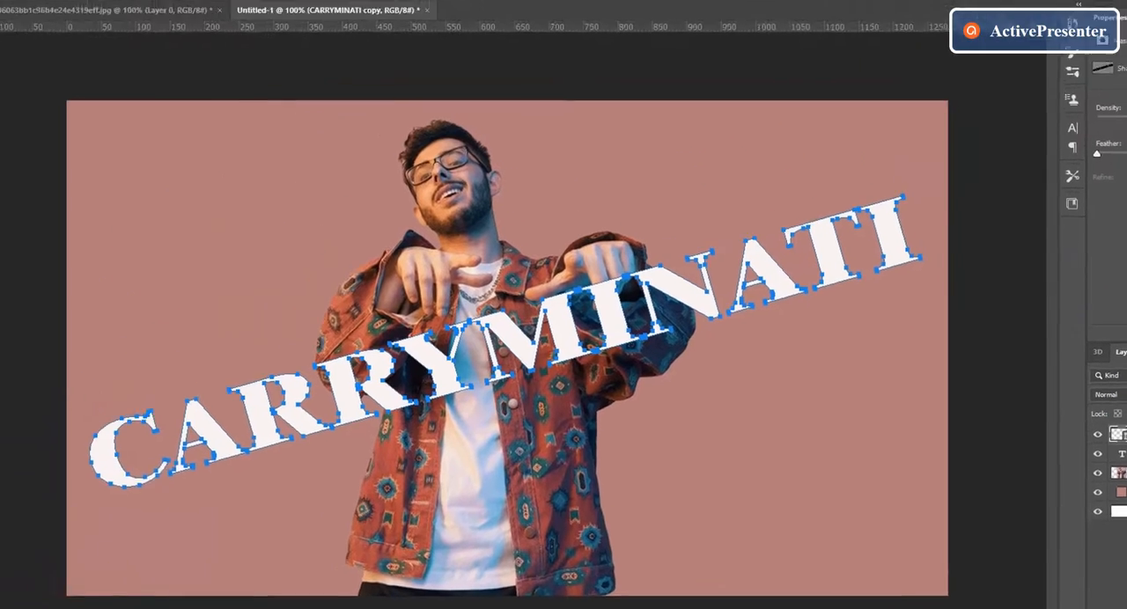
- Give the CARRYMINATI copy shape no fill and a thin white stroke
left_click(15, 275)
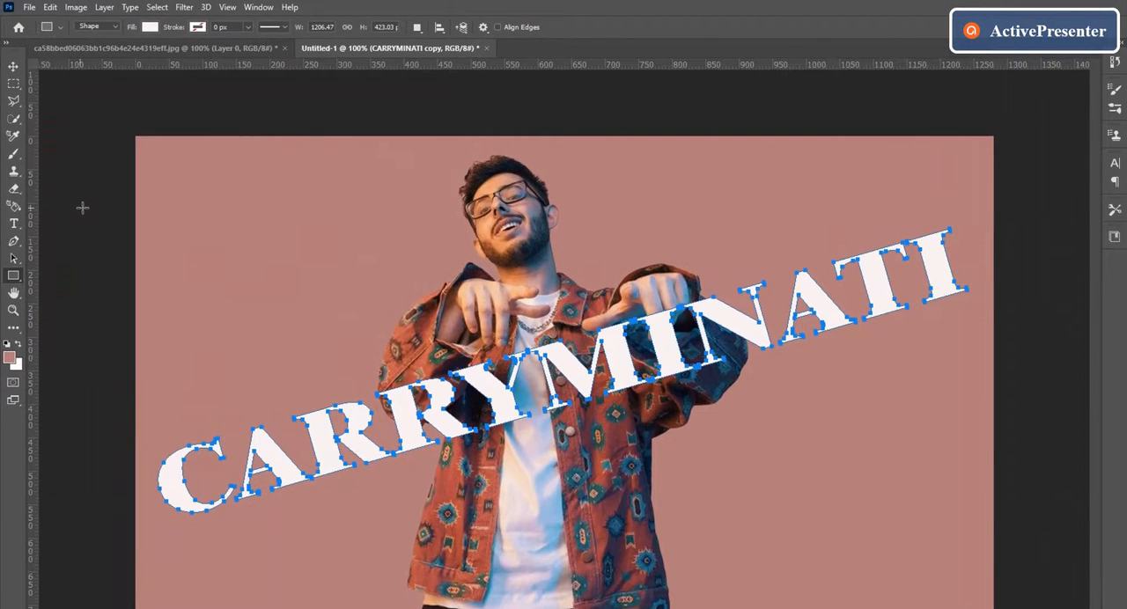
left_click(151, 28)
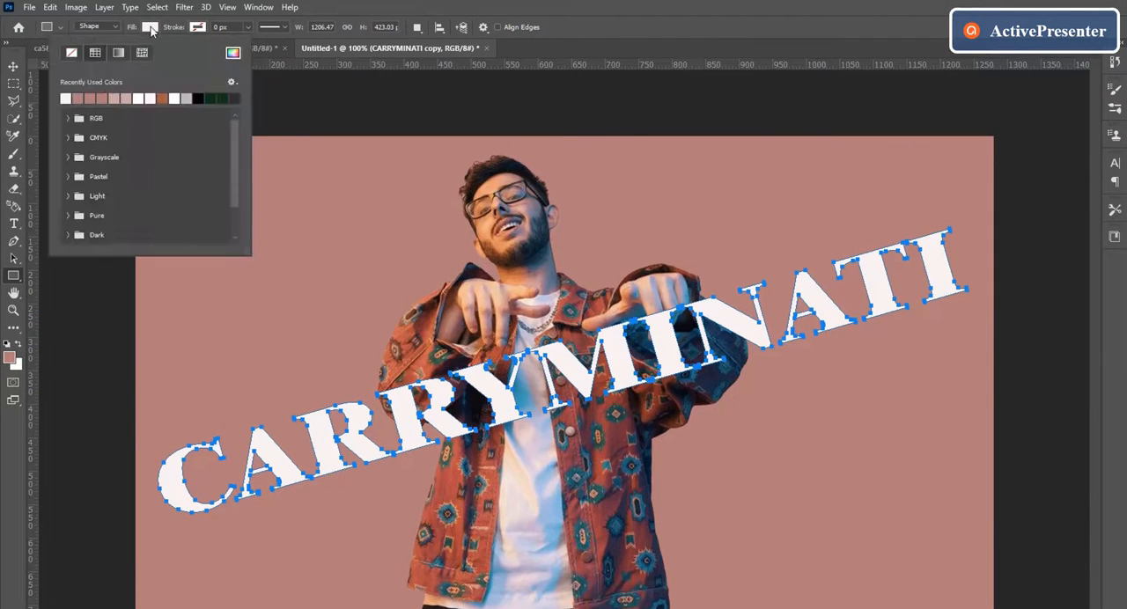
left_click(71, 53)
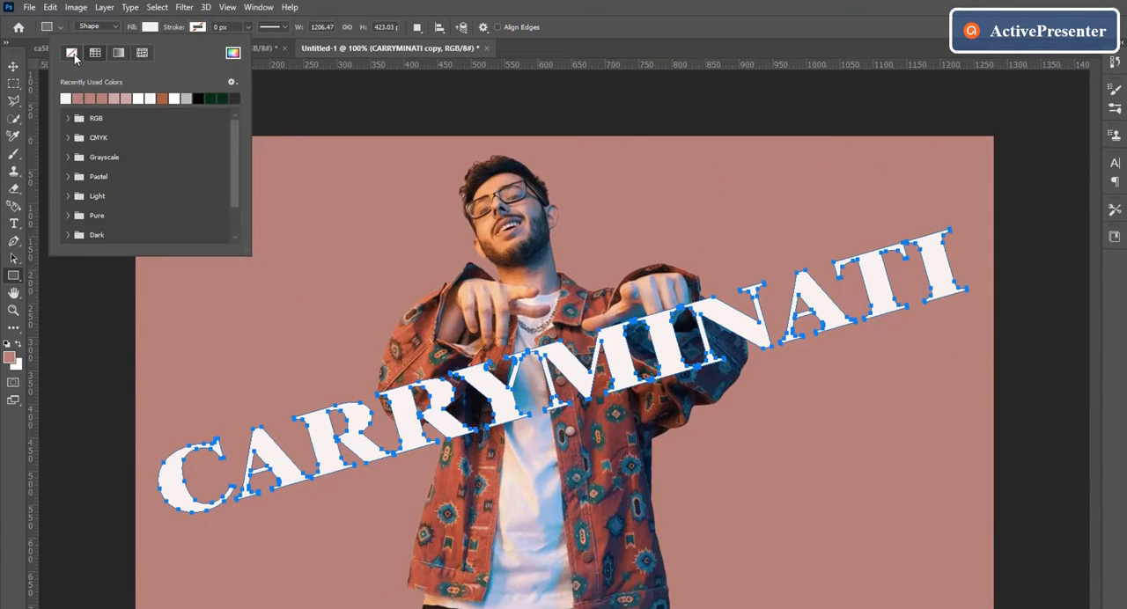
left_click(201, 27)
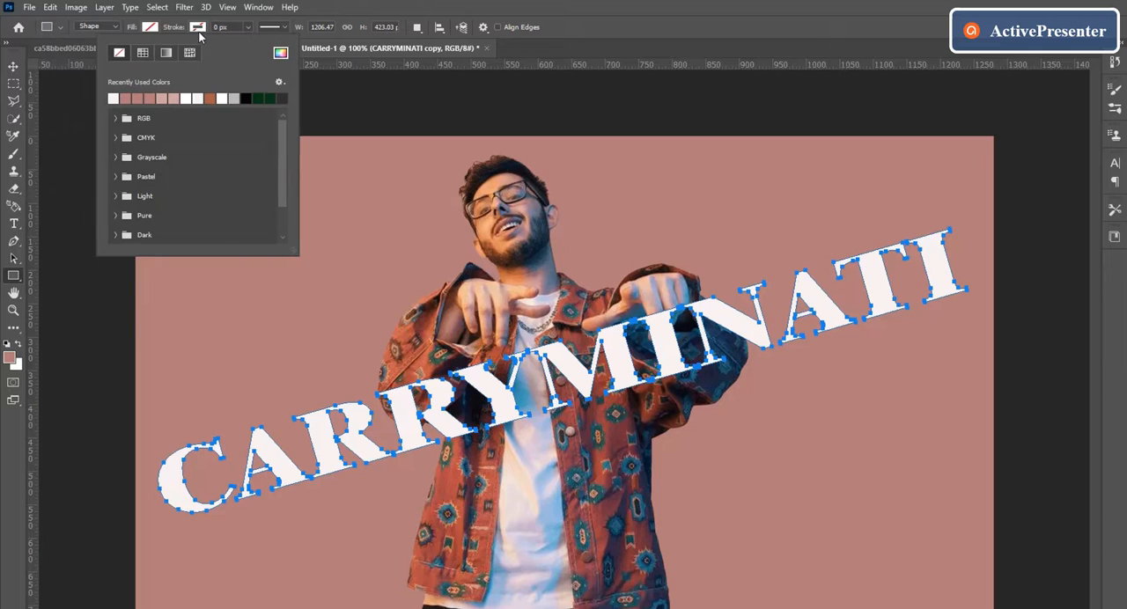
left_click(248, 27)
left_click(248, 27)
left_click_drag(248, 46, 256, 49)
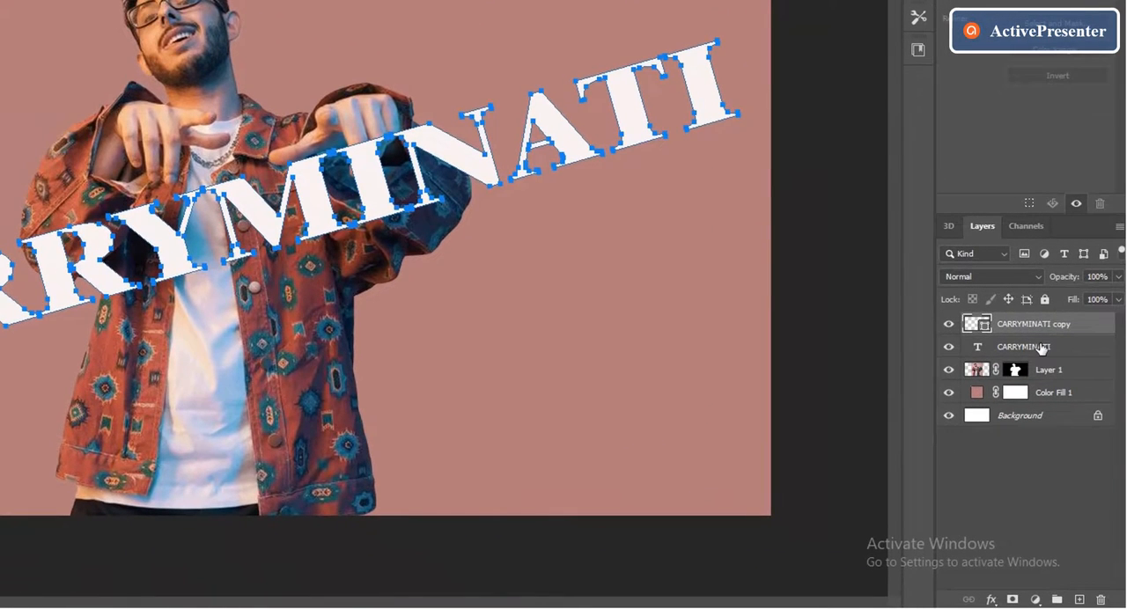
- Move the original CARRYMINATI text layer below Layer 1, behind the man
left_click(1042, 348)
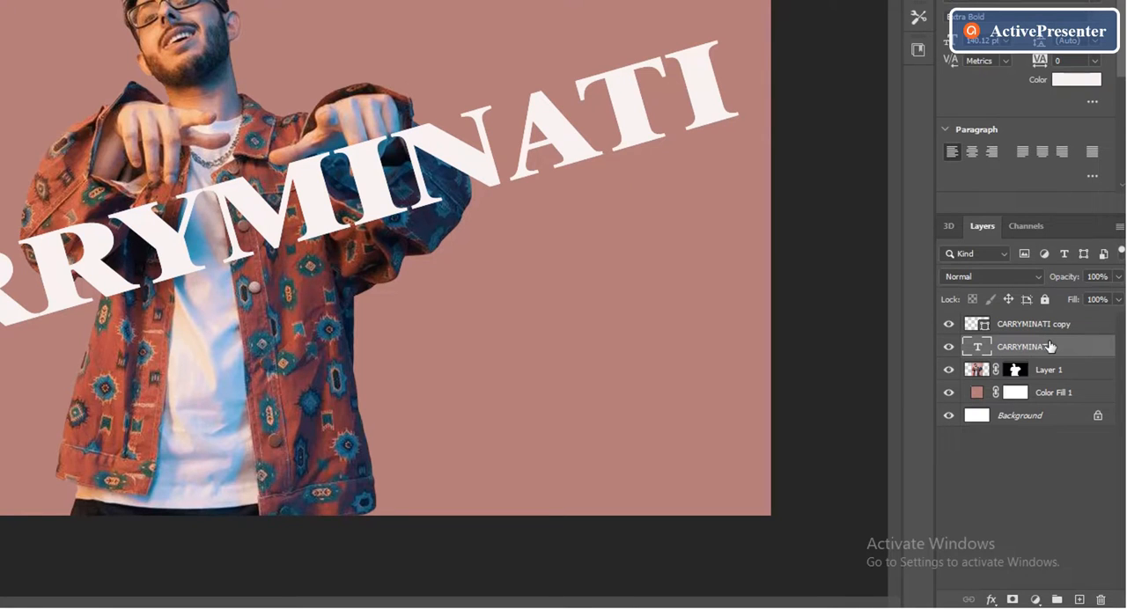
left_click_drag(1049, 347, 1049, 371)
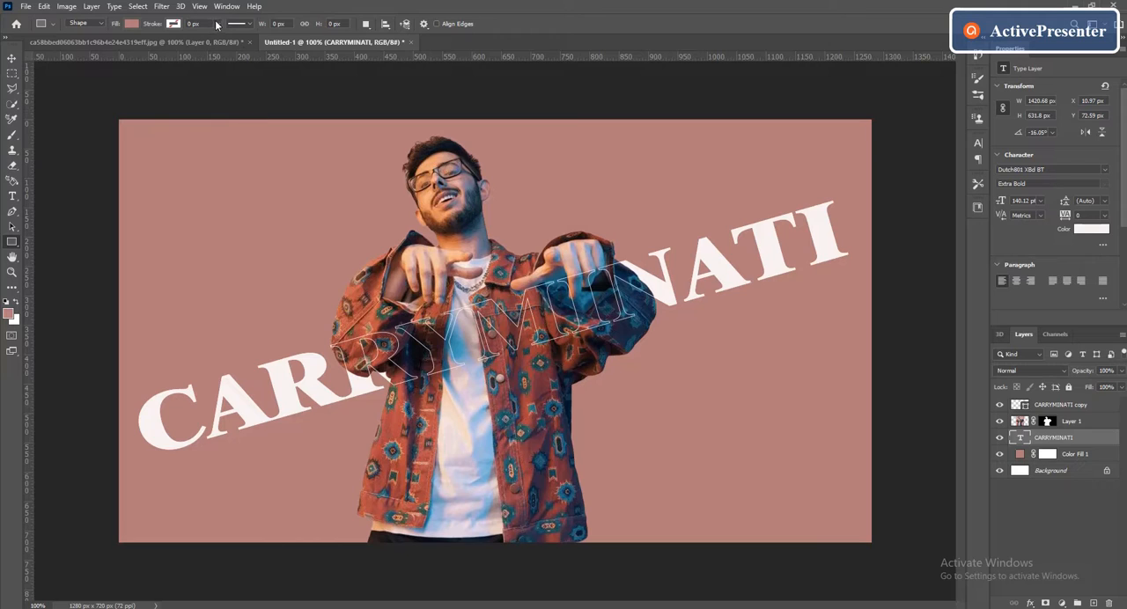
- Thicken the white stroke of the CARRYMINATI copy shape to slightly more than 3 px
left_click(1076, 406)
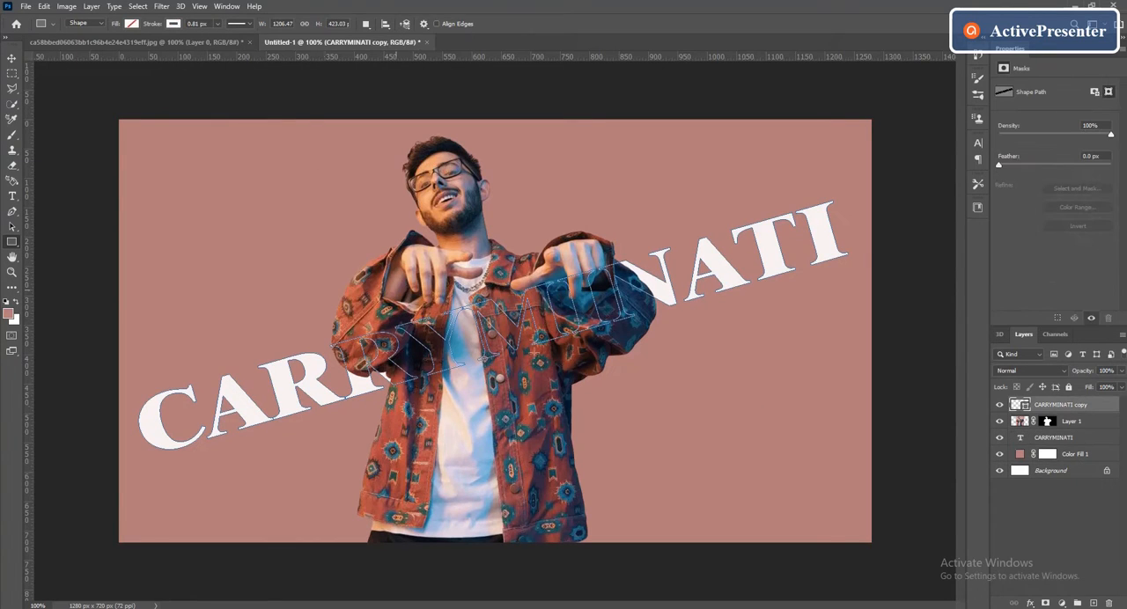
left_click(219, 24)
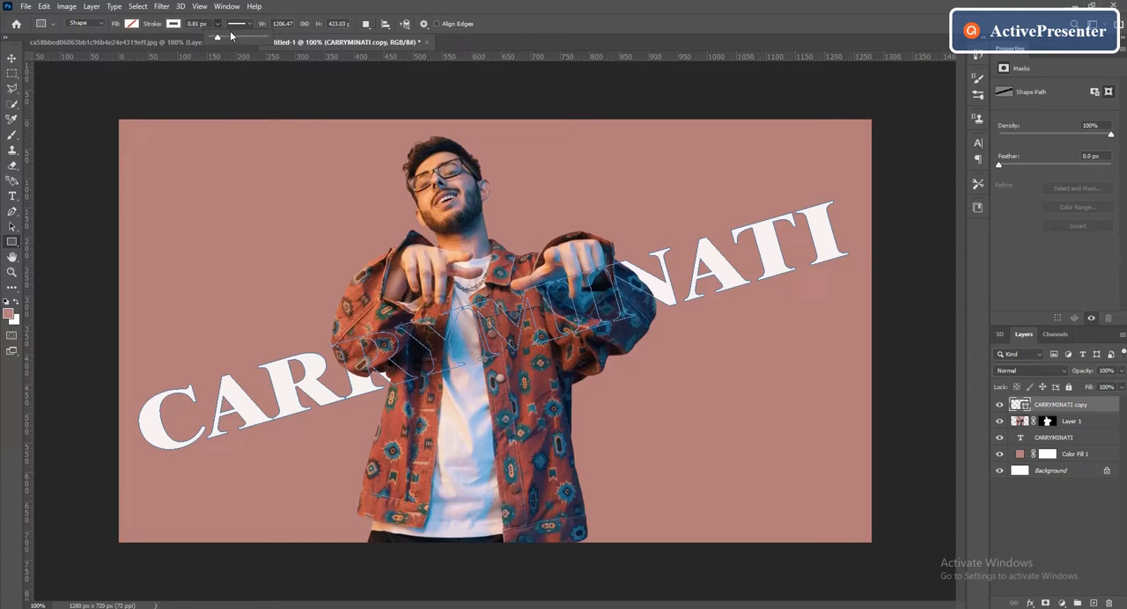
left_click_drag(231, 35, 222, 40)
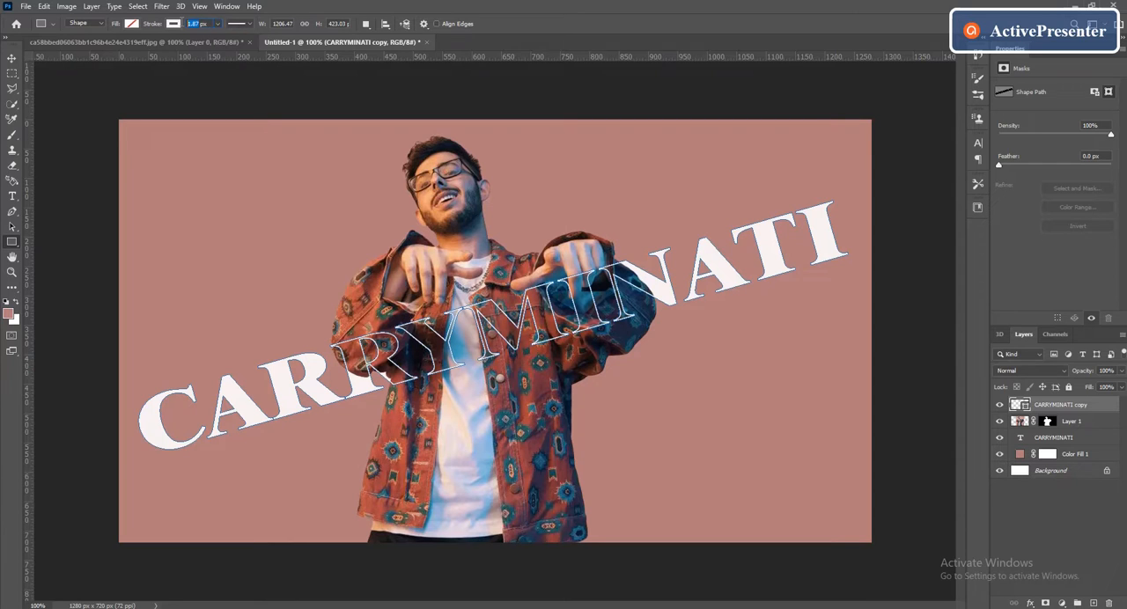
left_click(218, 25)
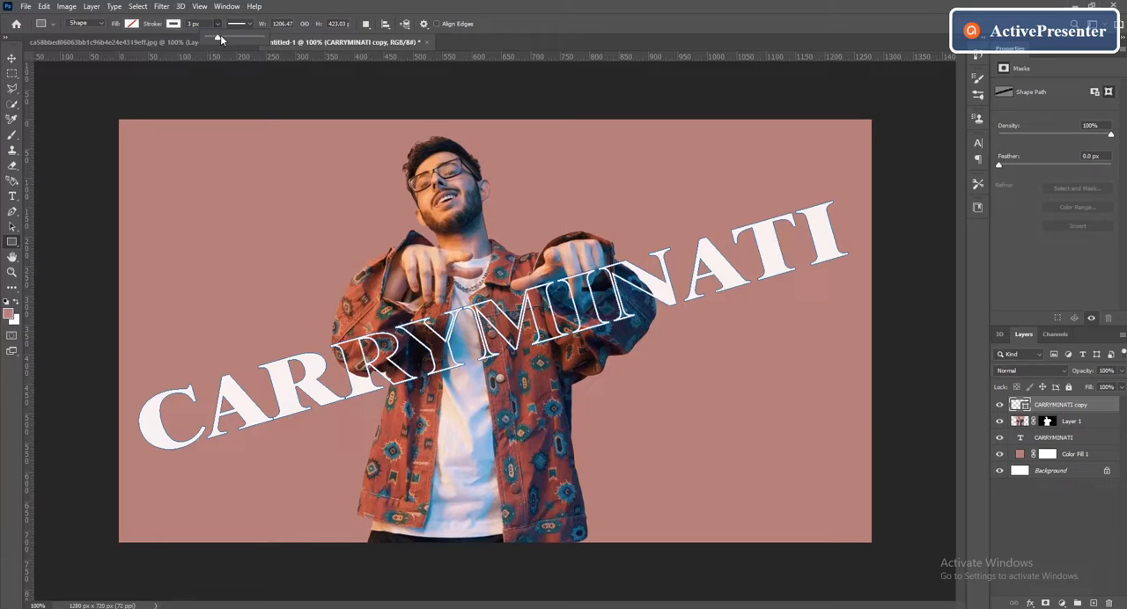
left_click_drag(220, 40, 222, 40)
- Link the CARRYMINATI copy shape with the original CARRYMINATI text layer, shift both slightly upward together, and deselect them
key("v")
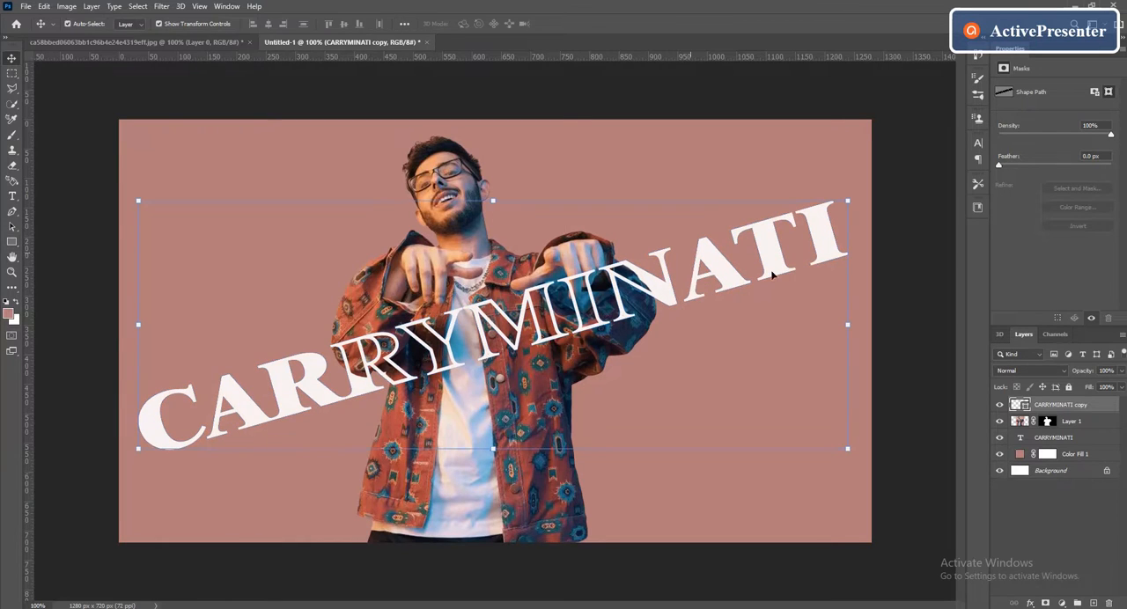
left_click(1066, 437, "ctrl")
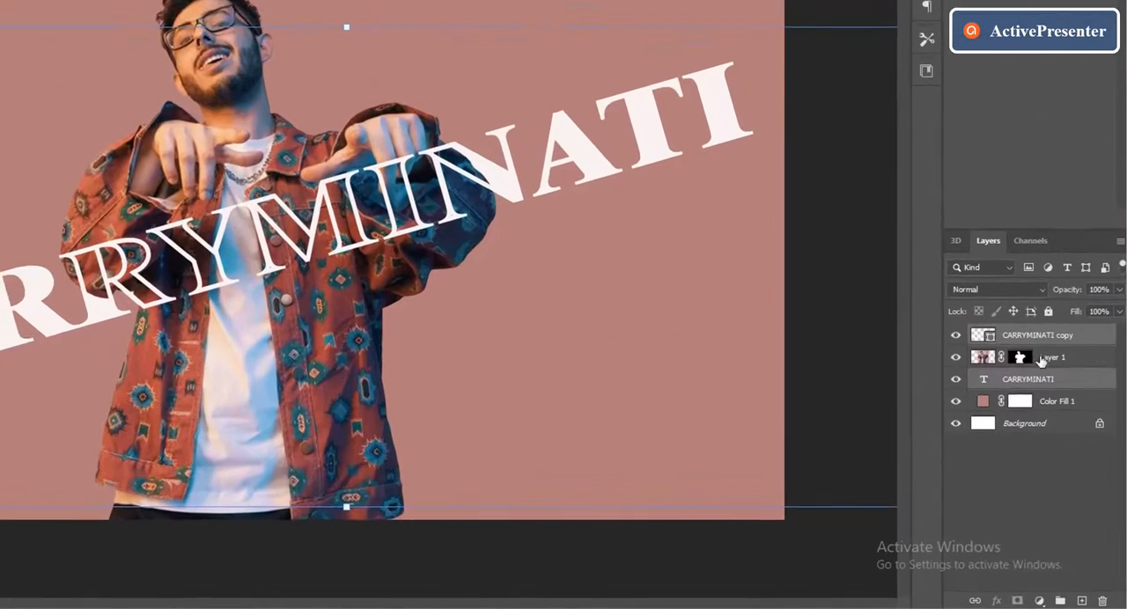
left_click(970, 602)
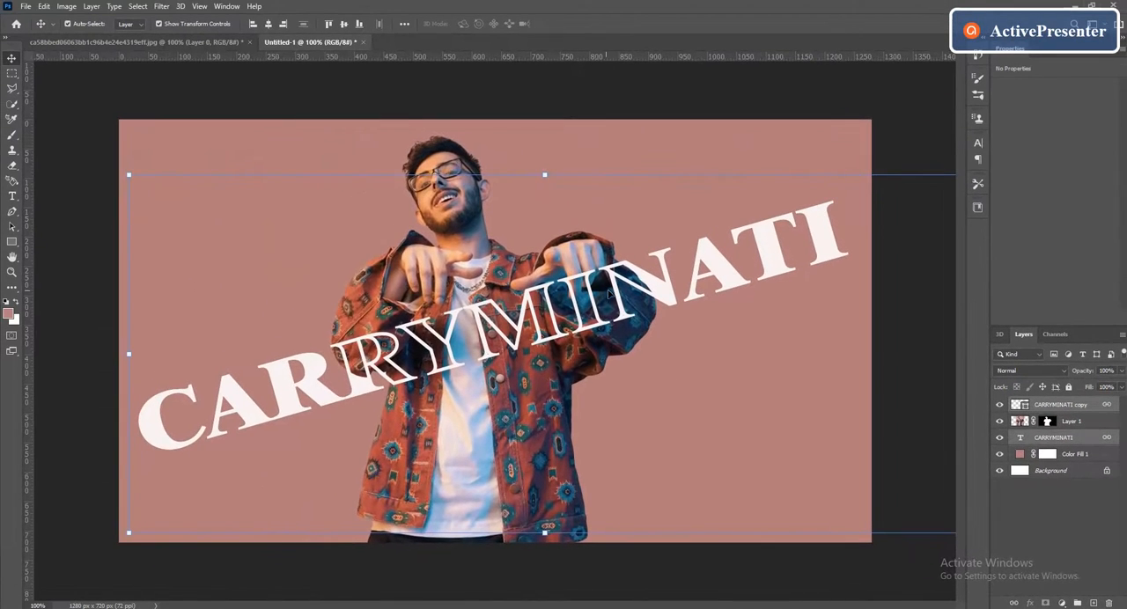
mouse_move(621, 300)
left_mouse_down()
mouse_move(754, 270)
mouse_move(707, 257)
mouse_move(649, 334)
mouse_move(617, 288)
left_mouse_up()
left_click(350, 88)
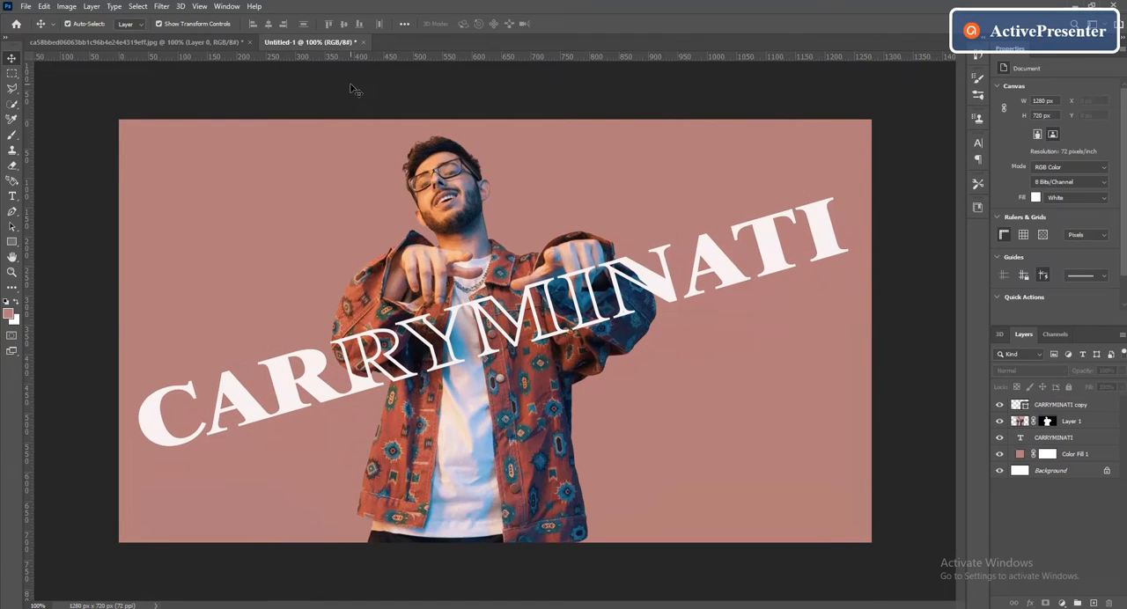